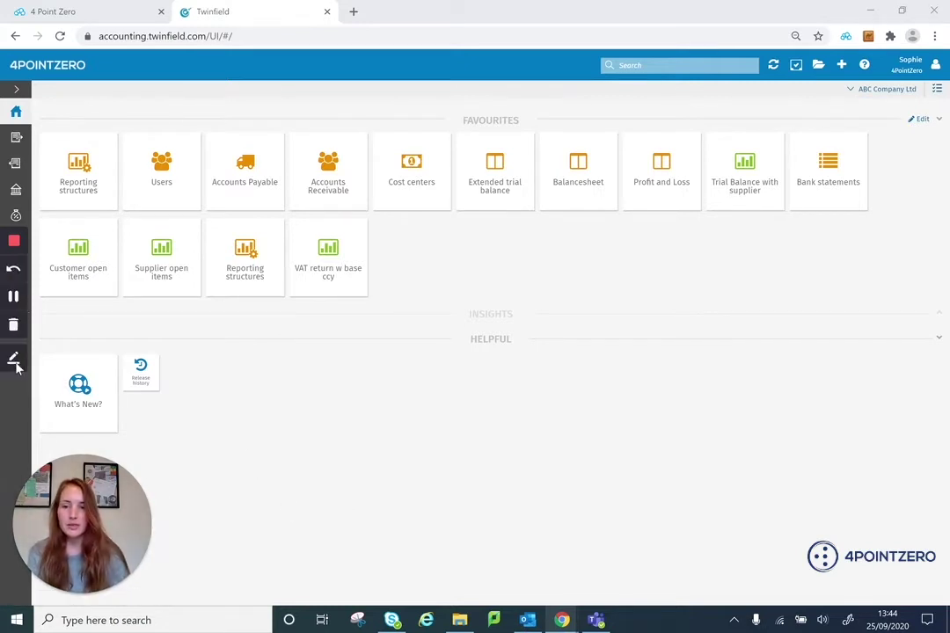
- Open the company's Periods settings, showing 2020 periods 0–12 and 55 all open
{"action": "left_click", "coordinate": [14, 91]}
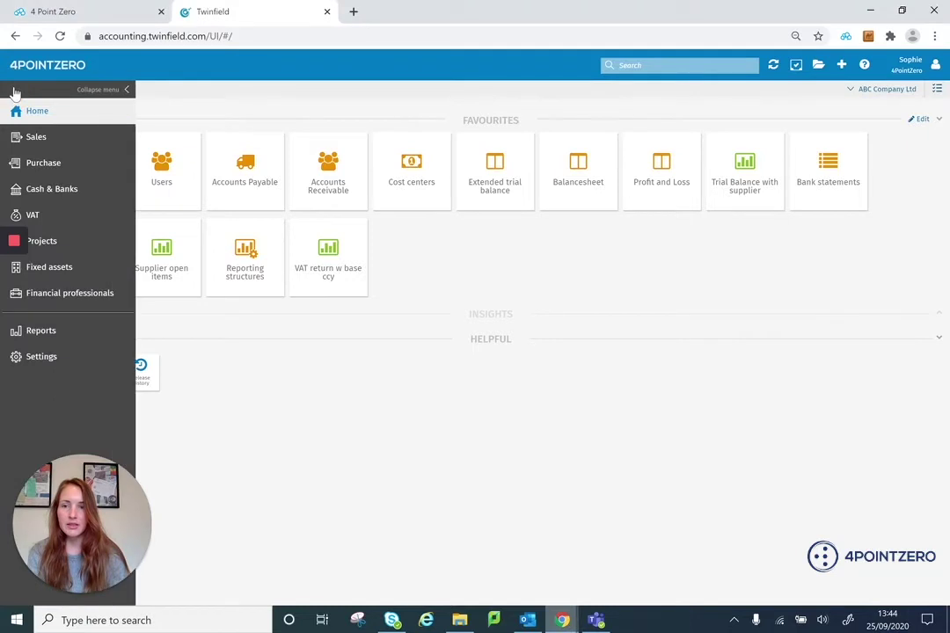
{"action": "left_click", "coordinate": [57, 358]}
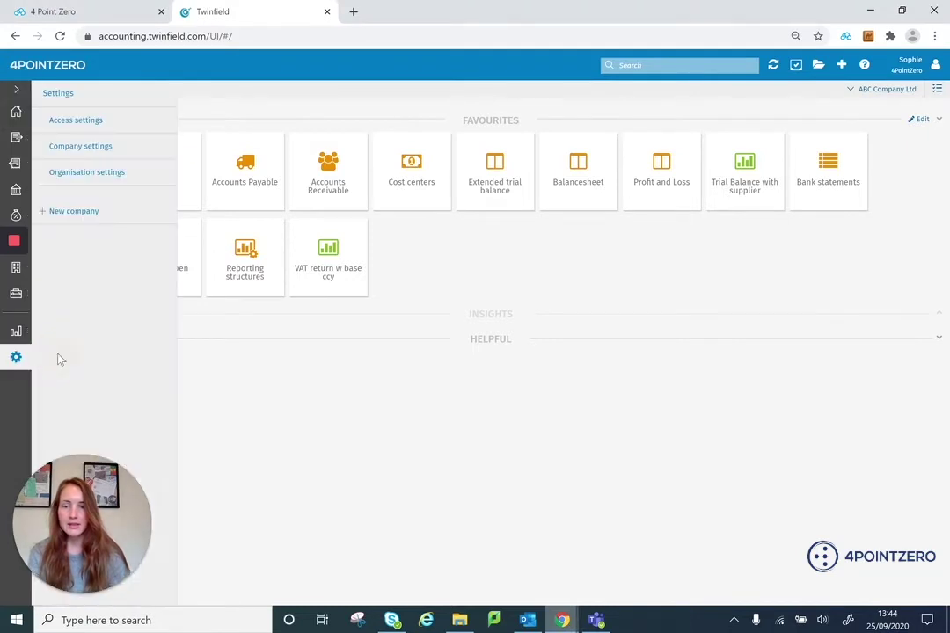
{"action": "left_click", "coordinate": [107, 156]}
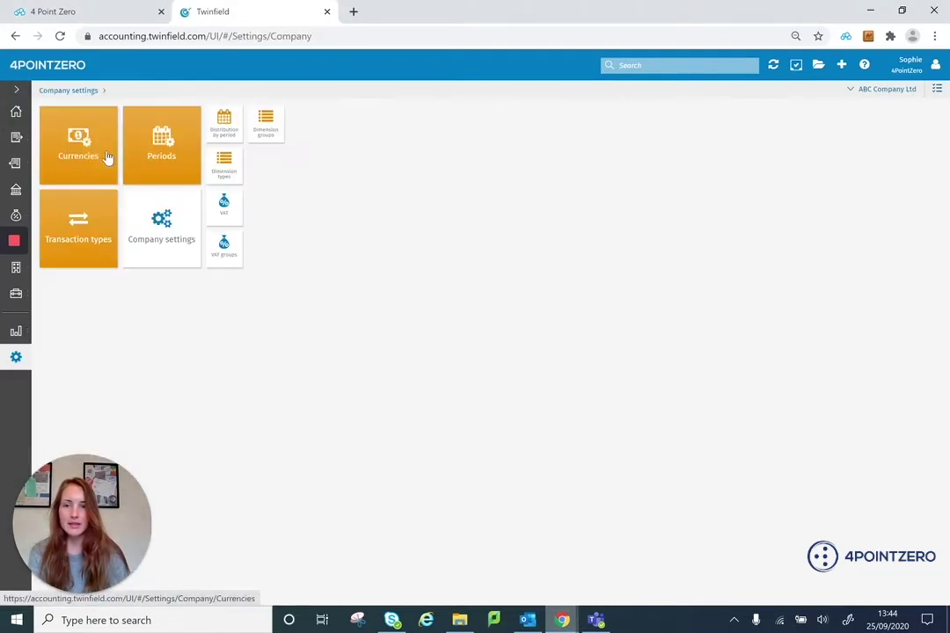
{"action": "left_click", "coordinate": [167, 159]}
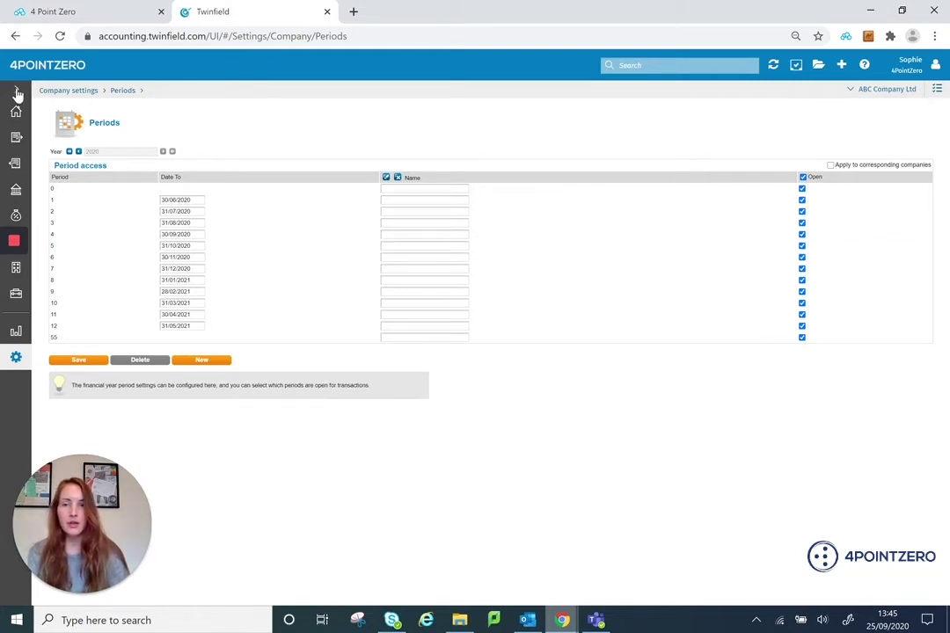
- Review the year-end settings, keeping Profit & Loss brought forward 3200 and Year-end Profit and Loss 9998
{"action": "left_click", "coordinate": [17, 94]}
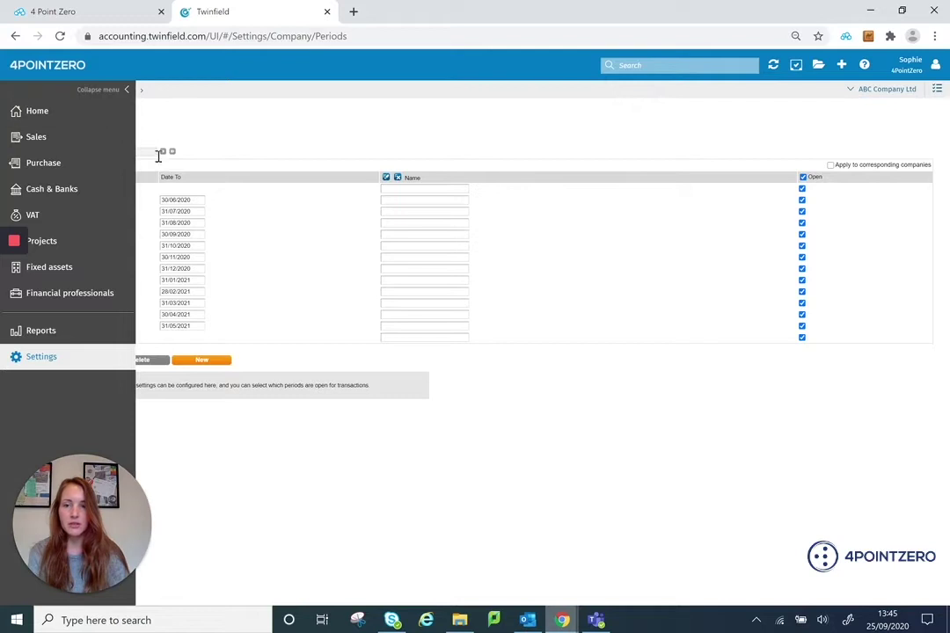
{"action": "left_click", "coordinate": [62, 301]}
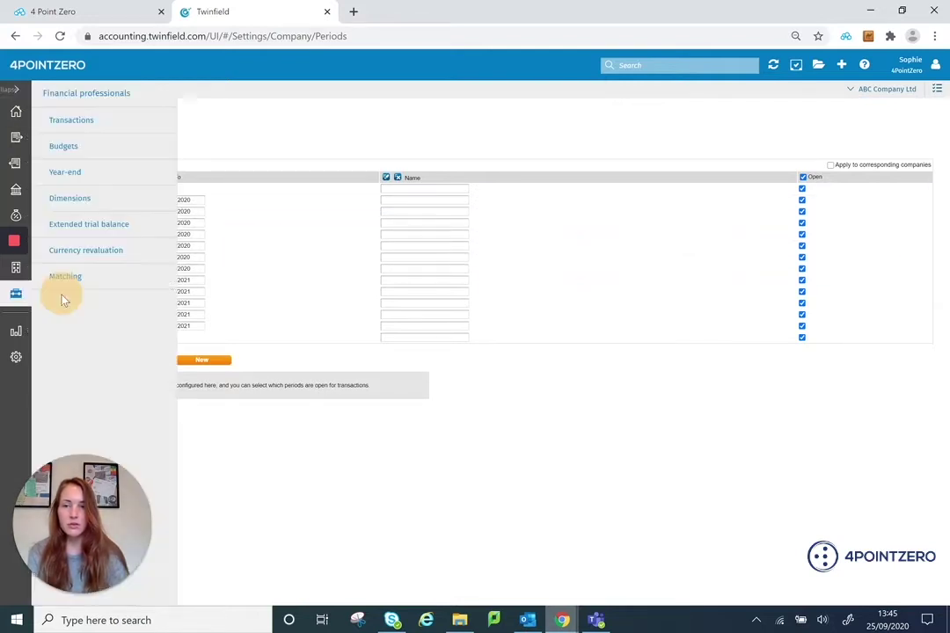
{"action": "left_click", "coordinate": [71, 175]}
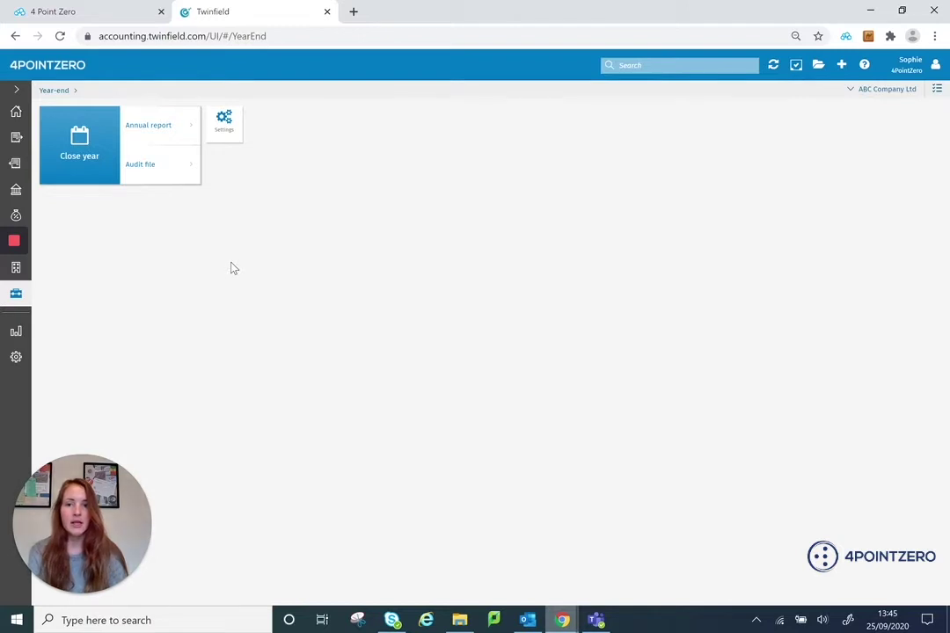
{"action": "left_click", "coordinate": [220, 139]}
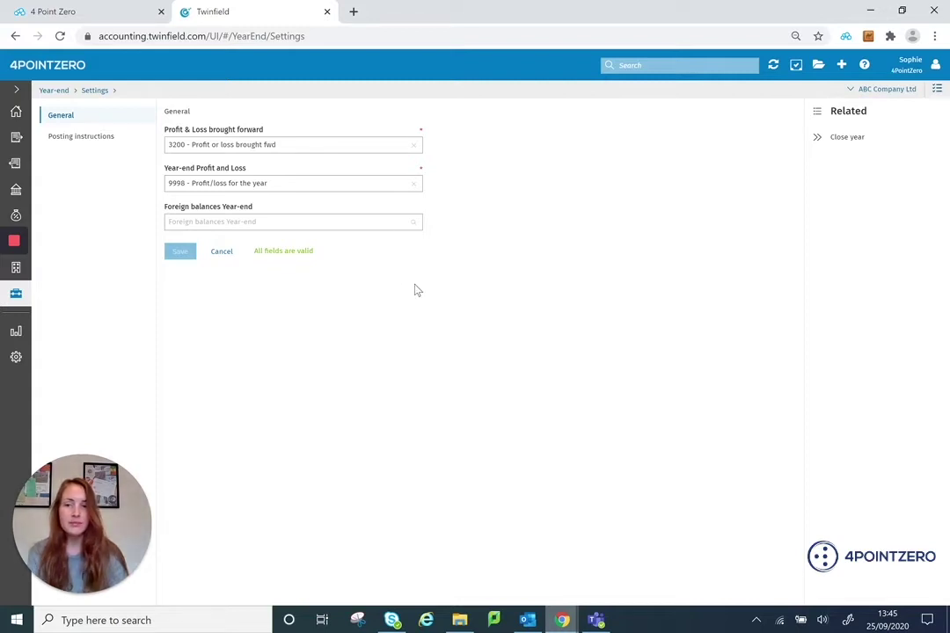
{"action": "left_click", "coordinate": [370, 148]}
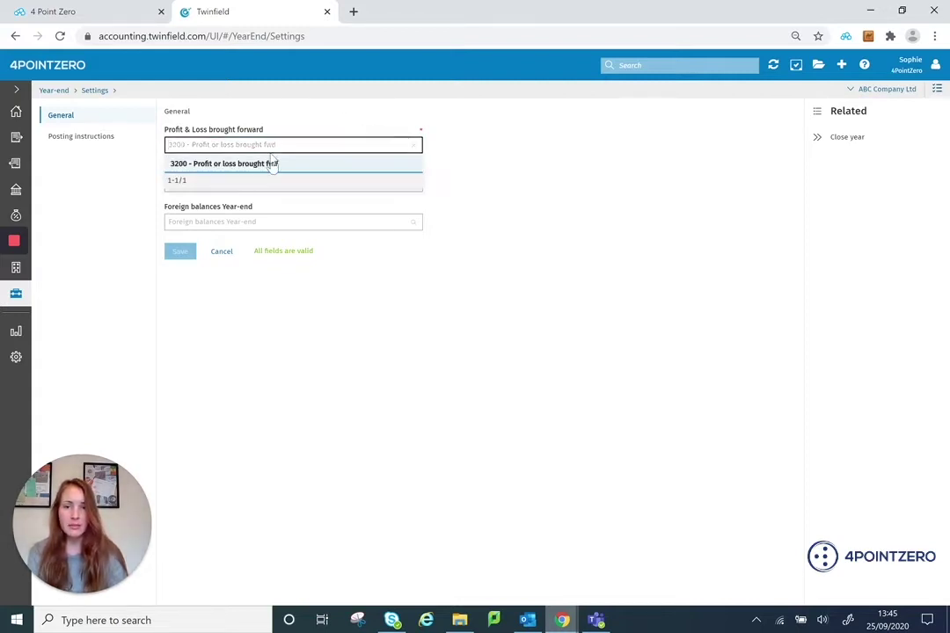
{"action": "left_click", "coordinate": [601, 319]}
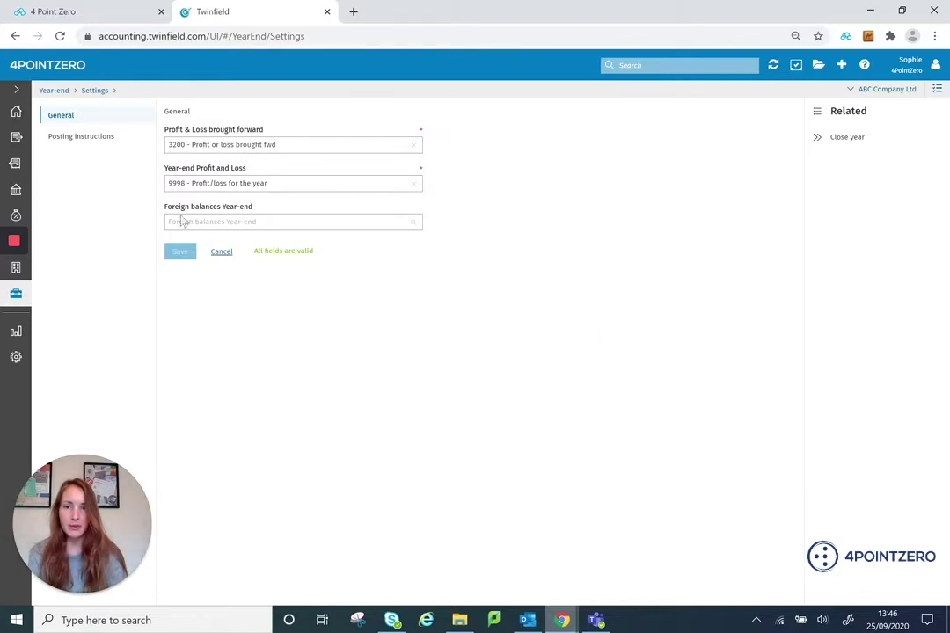
- Request a Provisional close of 2019, dated 31/05/2020, with provisional transactions included
{"action": "left_click", "coordinate": [58, 93]}
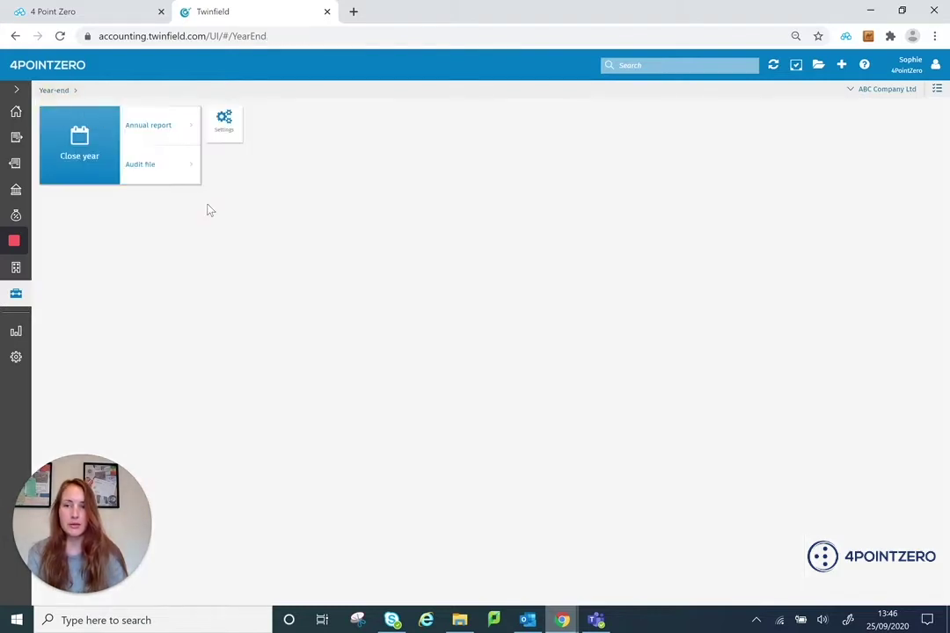
{"action": "left_click", "coordinate": [82, 159]}
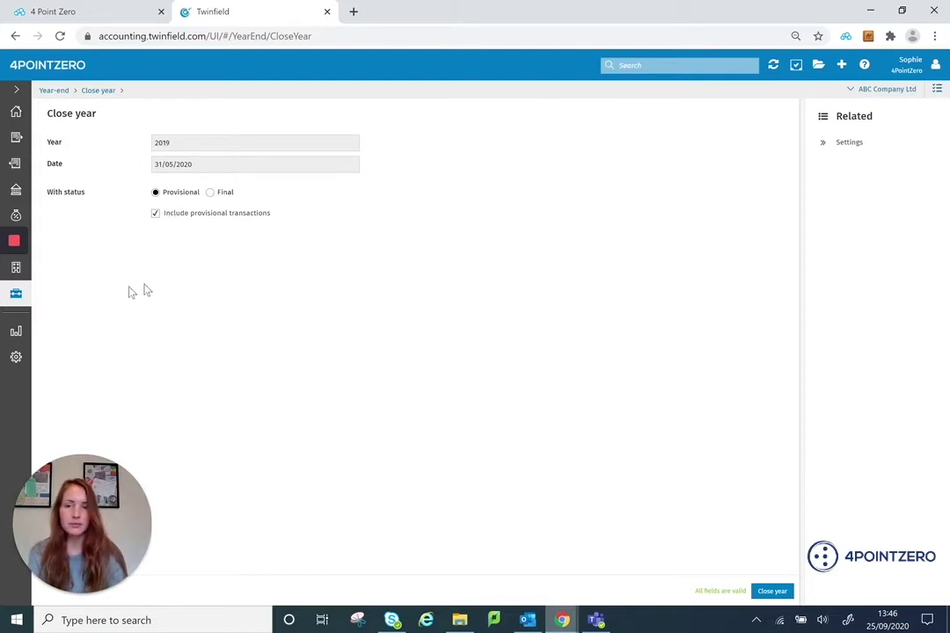
{"action": "left_click", "coordinate": [773, 595]}
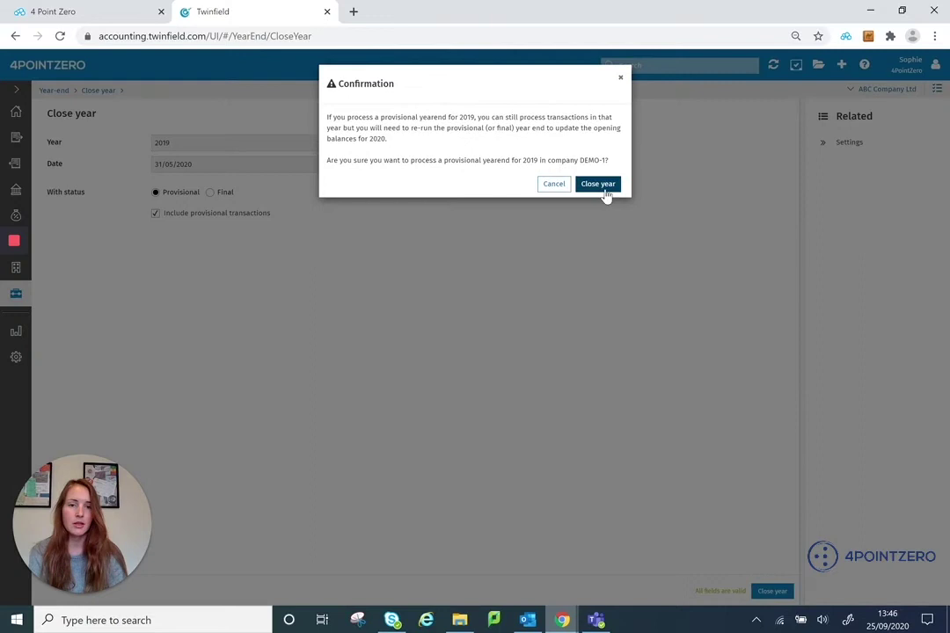
- Confirm processing the provisional 2019 year-end
{"action": "left_click", "coordinate": [605, 193]}
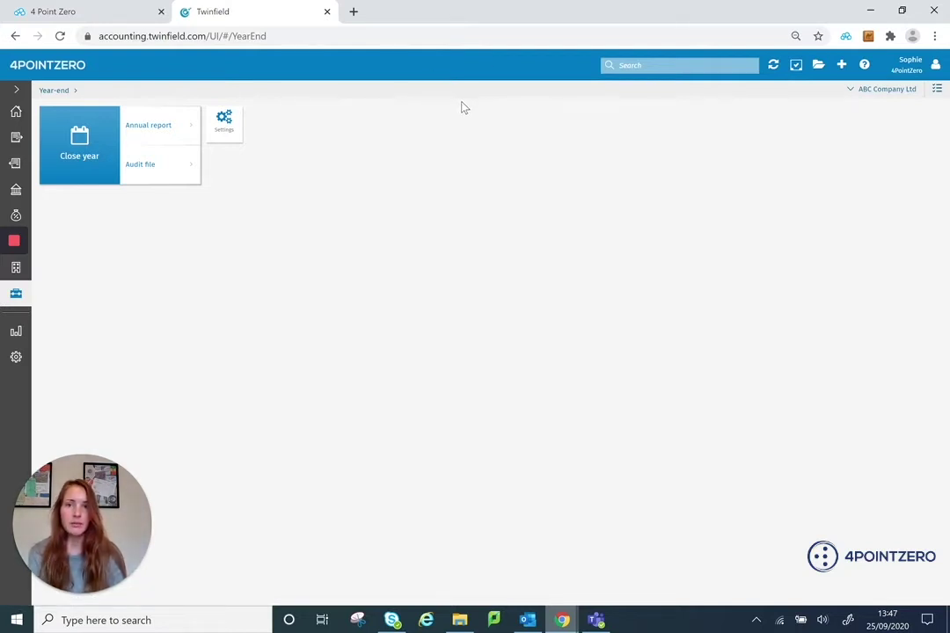
- Find 'extended' in the function search and run the Extended trial balance for 2020
{"action": "left_click", "coordinate": [649, 65]}
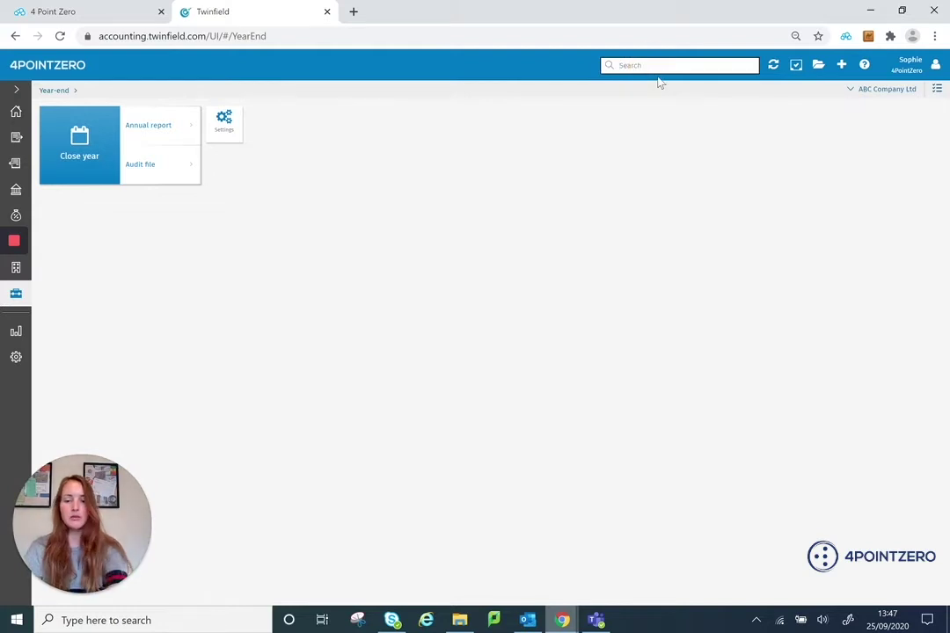
{"action": "type", "text": "exted"}
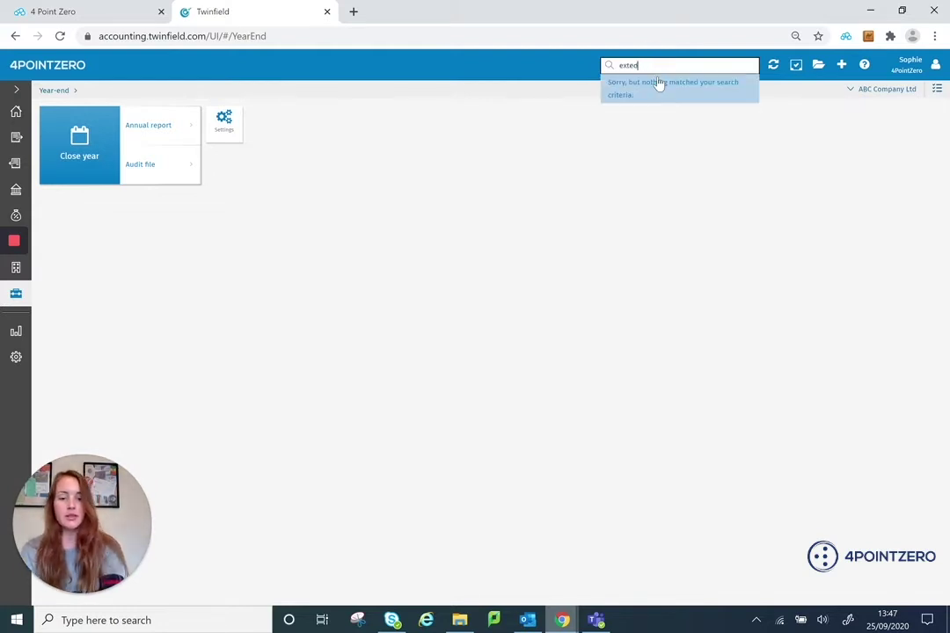
{"action": "type", "text": "n"}
{"action": "key", "text": "BackSpace"}
{"action": "key", "text": "BackSpace"}
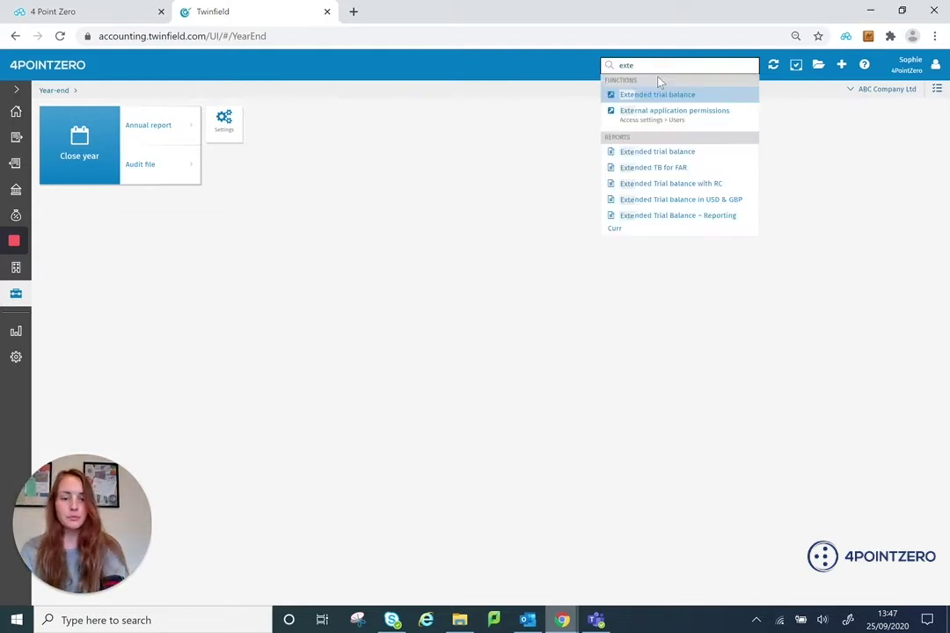
{"action": "type", "text": "nded"}
{"action": "left_click", "coordinate": [678, 94]}
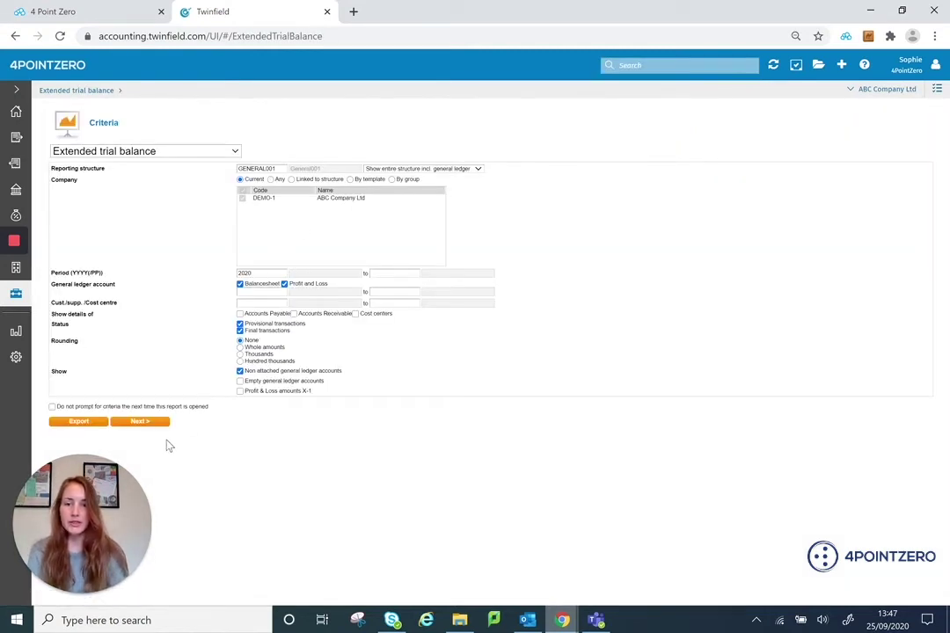
{"action": "left_click", "coordinate": [141, 422]}
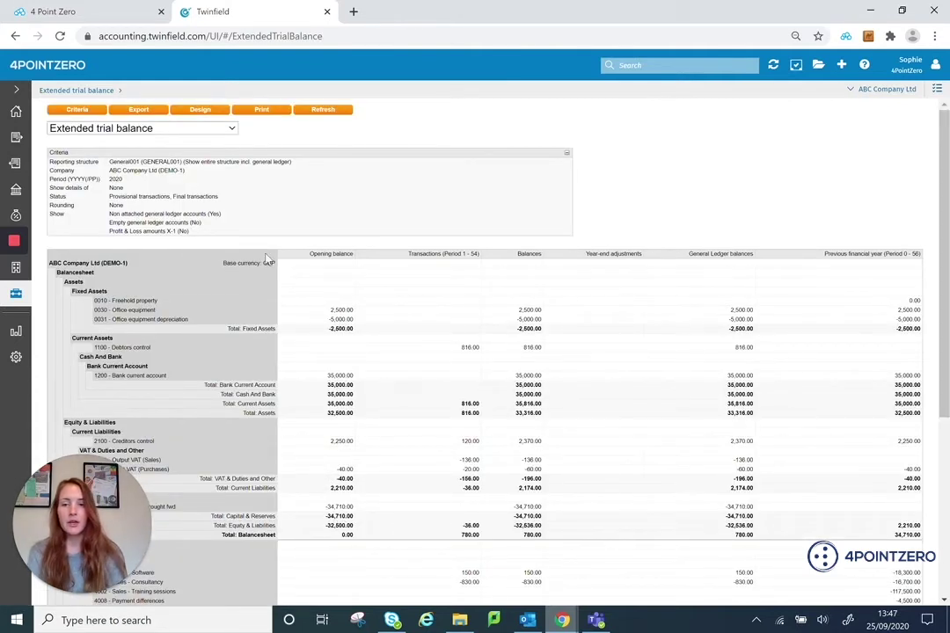
{"action": "left_click", "coordinate": [15, 91]}
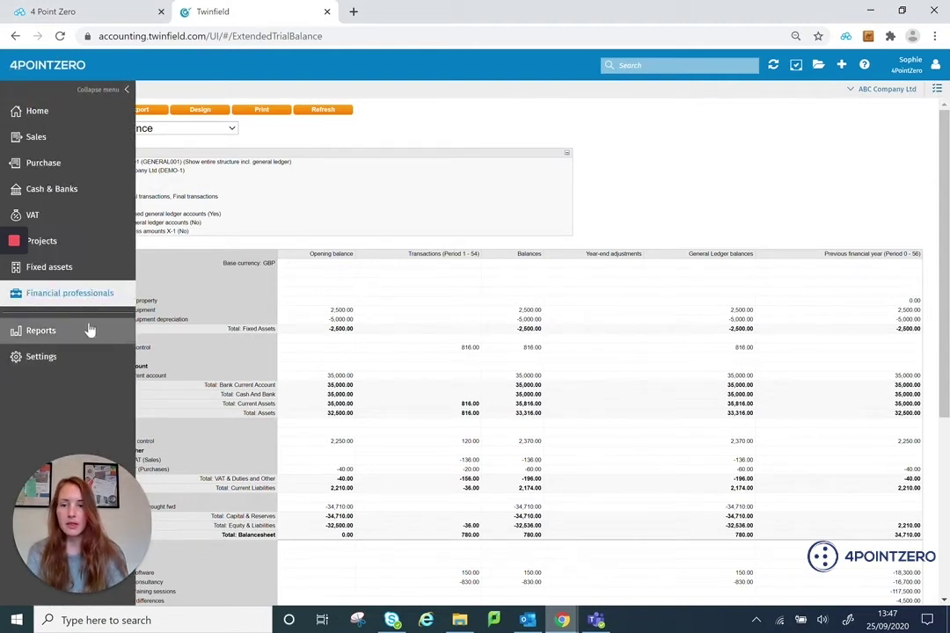
- Open the Provisional transactions overview under Financial professionals > Transactions
{"action": "left_click", "coordinate": [51, 301]}
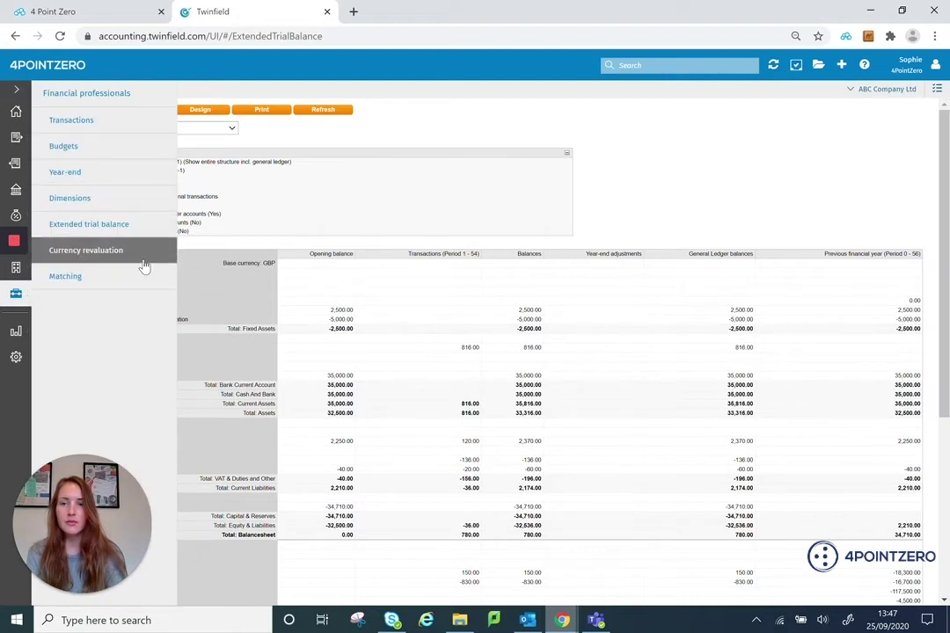
{"action": "left_click", "coordinate": [98, 122]}
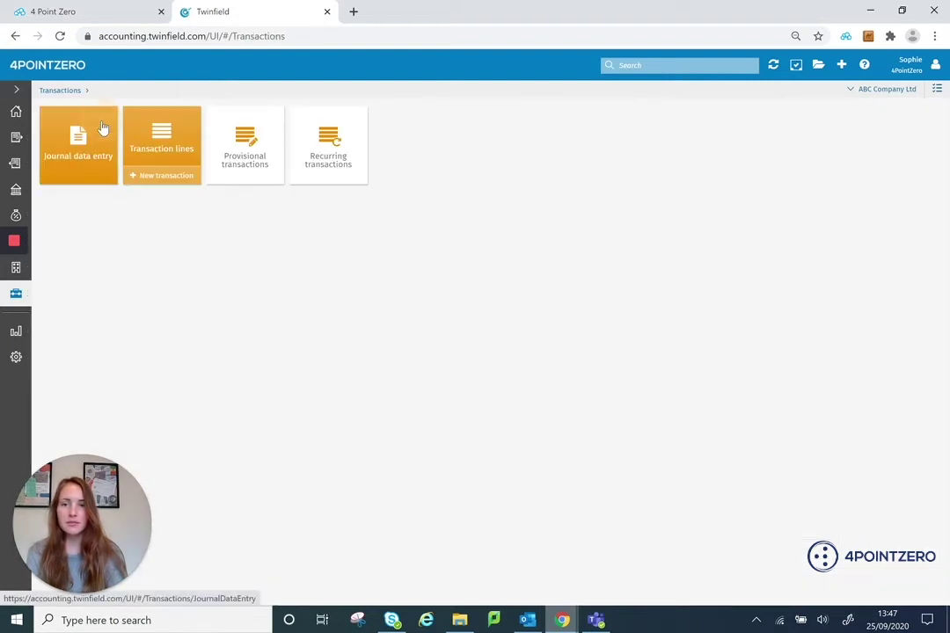
{"action": "left_click", "coordinate": [216, 149]}
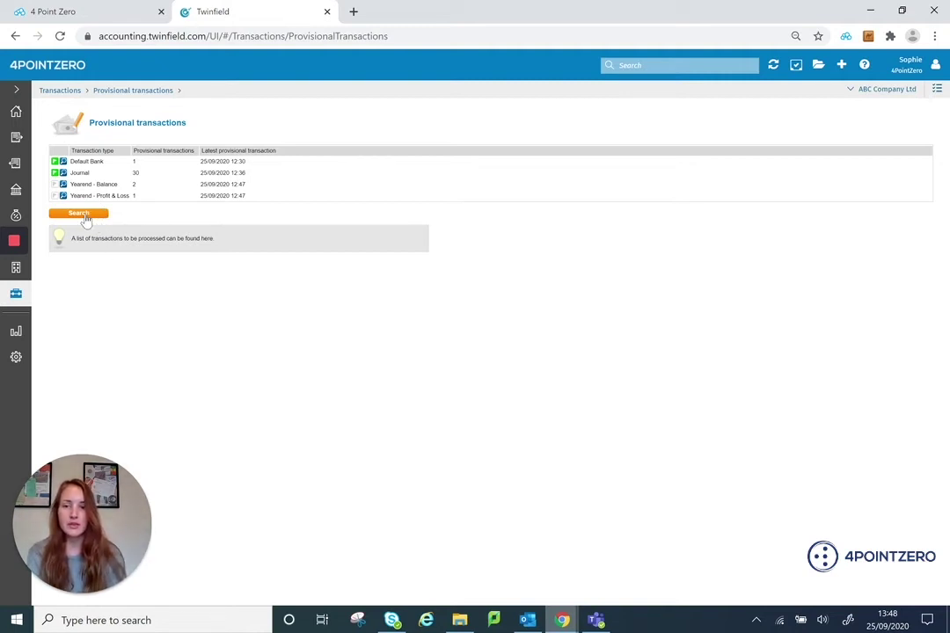
- Search provisional transactions for periods 2019/01 to 2019/12, listing 29 lines
{"action": "left_click", "coordinate": [81, 214]}
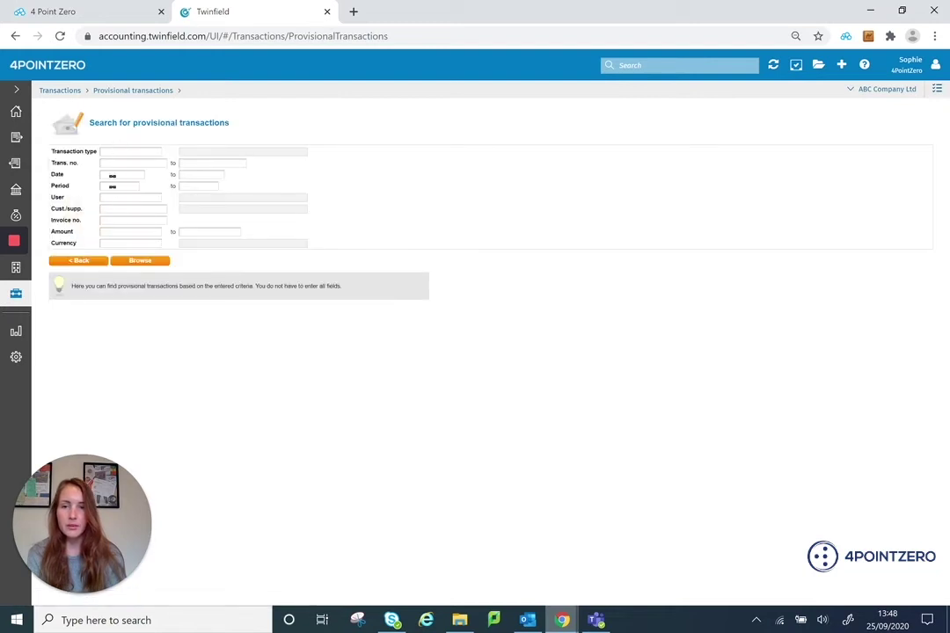
{"action": "left_click", "coordinate": [106, 185]}
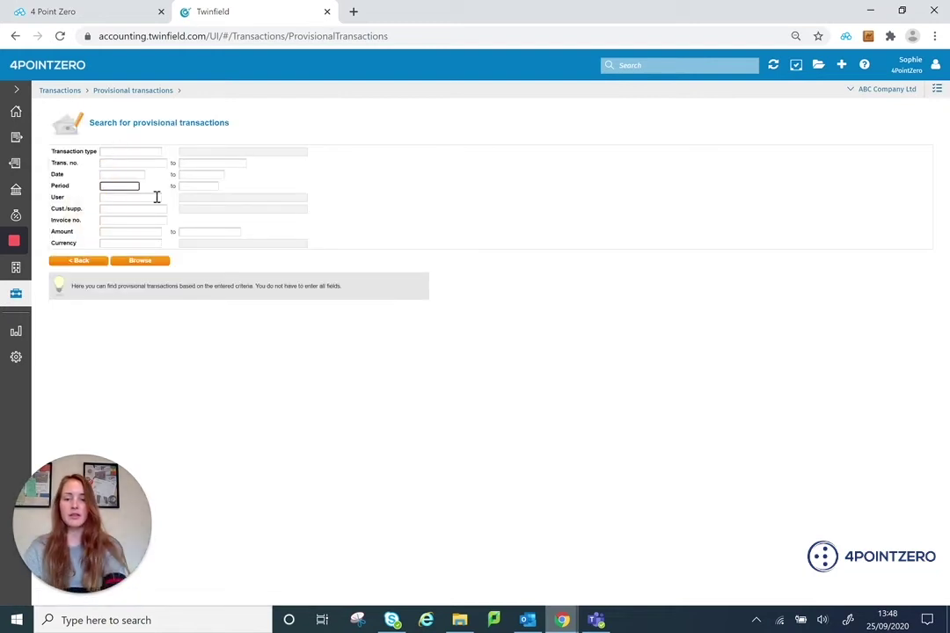
{"action": "type", "text": "2019"}
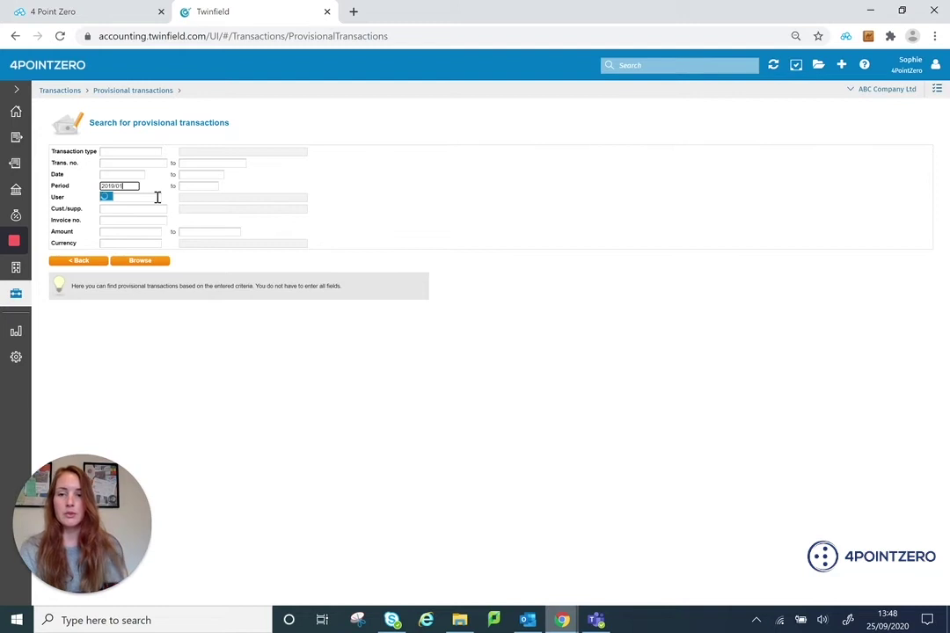
{"action": "type", "text": "/01"}
{"action": "left_click", "coordinate": [132, 196]}
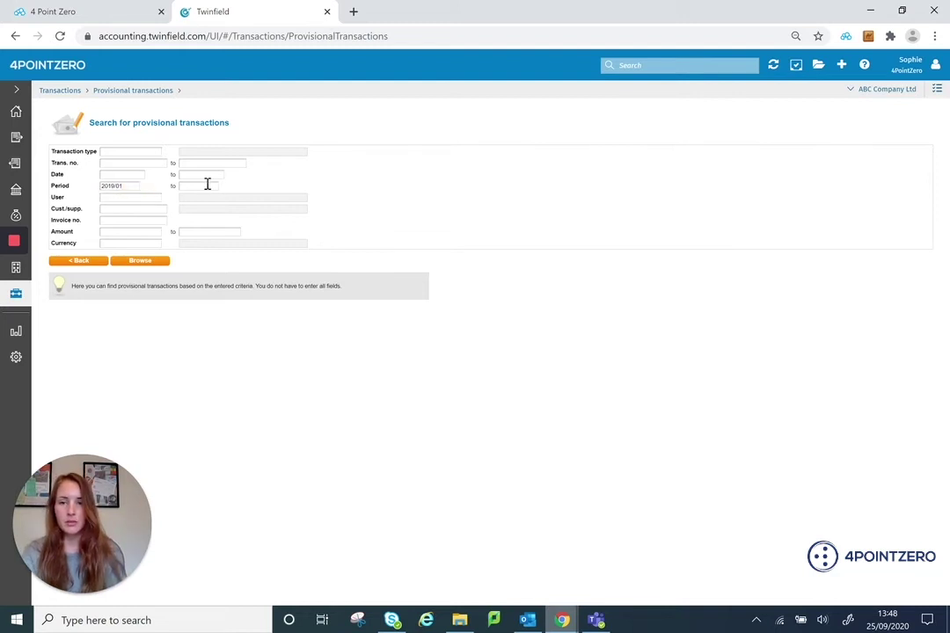
{"action": "left_click", "coordinate": [207, 184]}
{"action": "type", "text": "2019/1"}
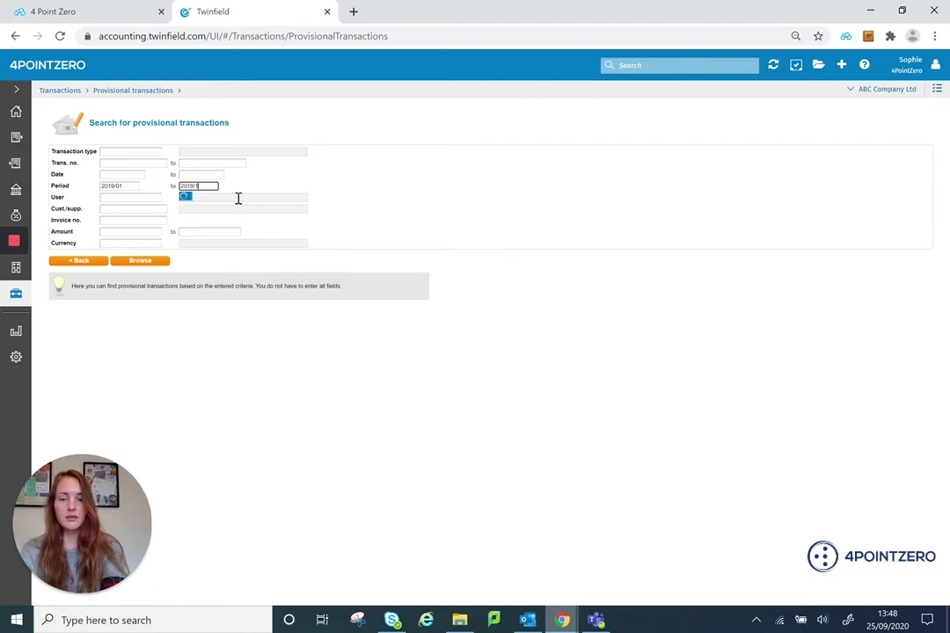
{"action": "type", "text": "2"}
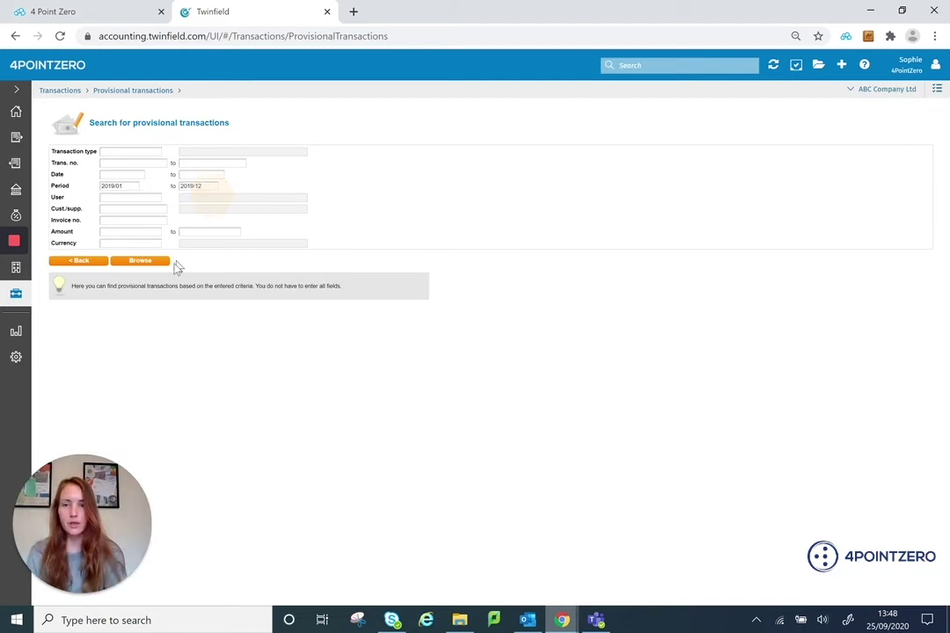
{"action": "left_click", "coordinate": [162, 261]}
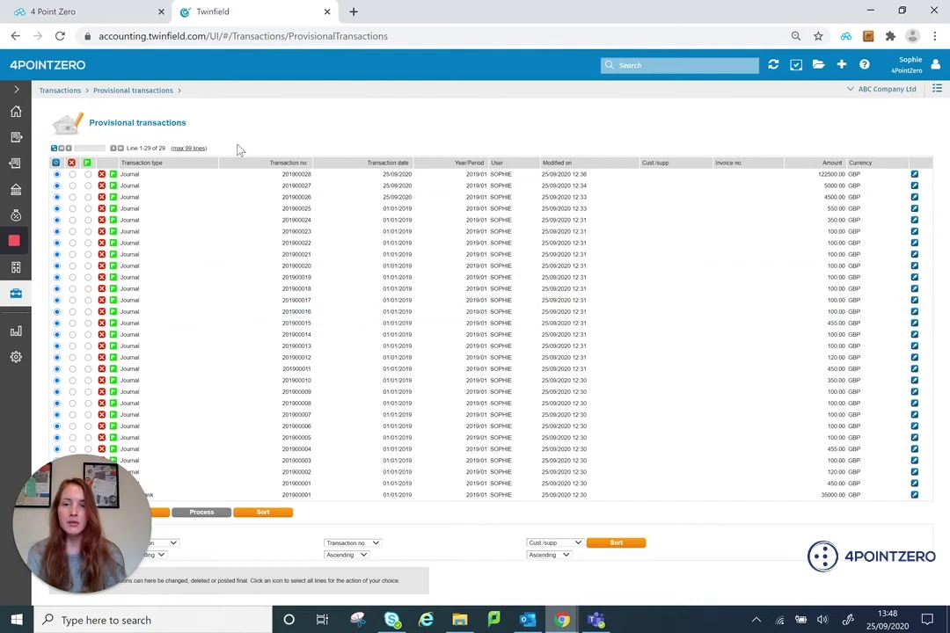
- Mark all 29 provisional 2019 transactions as Post as final and process them
{"action": "left_click", "coordinate": [87, 164]}
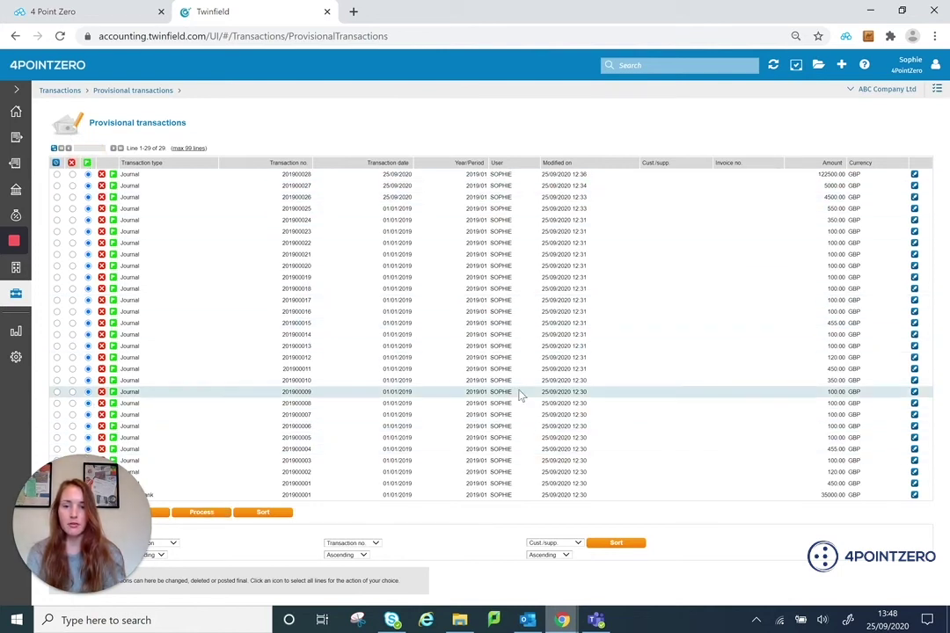
{"action": "left_click", "coordinate": [206, 513]}
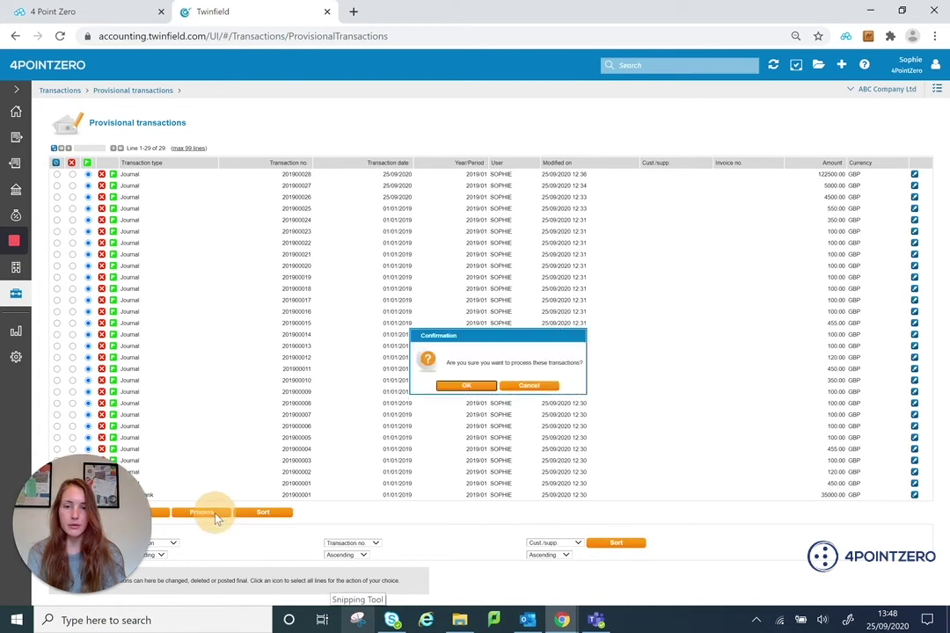
{"action": "left_click", "coordinate": [474, 387]}
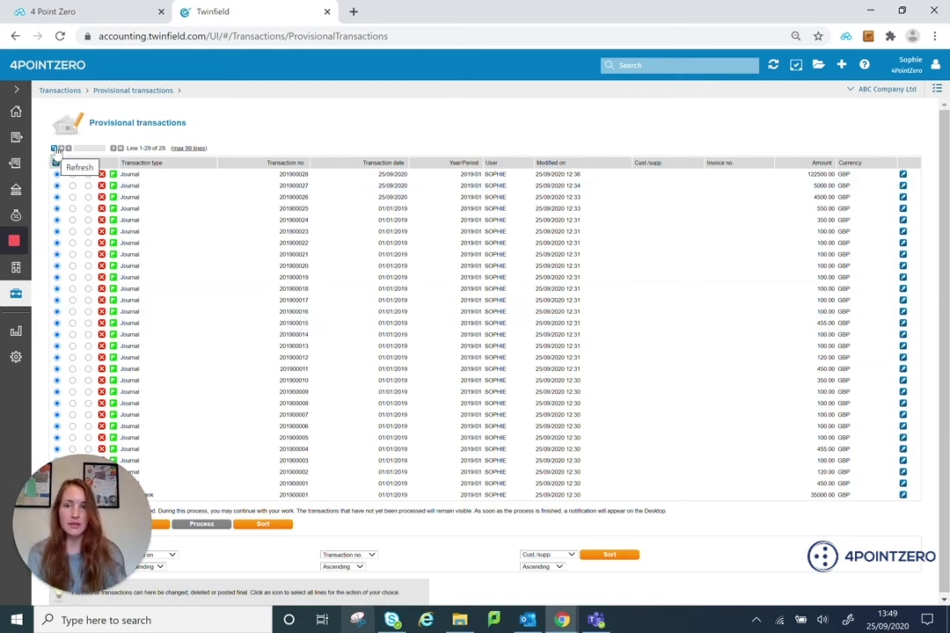
- Refresh the provisional transactions list until it shows No transactions found
{"action": "left_click", "coordinate": [54, 149]}
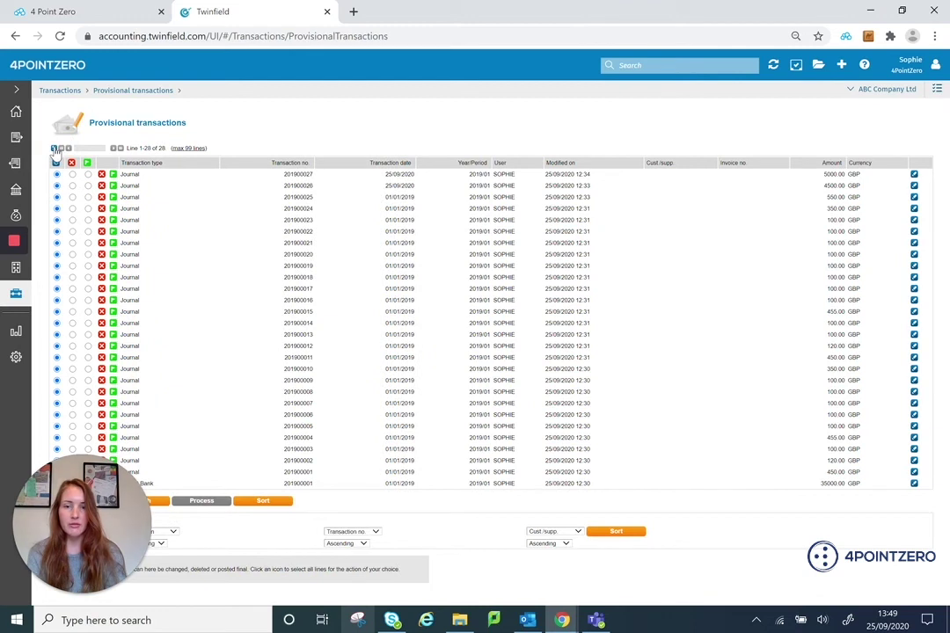
{"action": "left_click", "coordinate": [55, 150]}
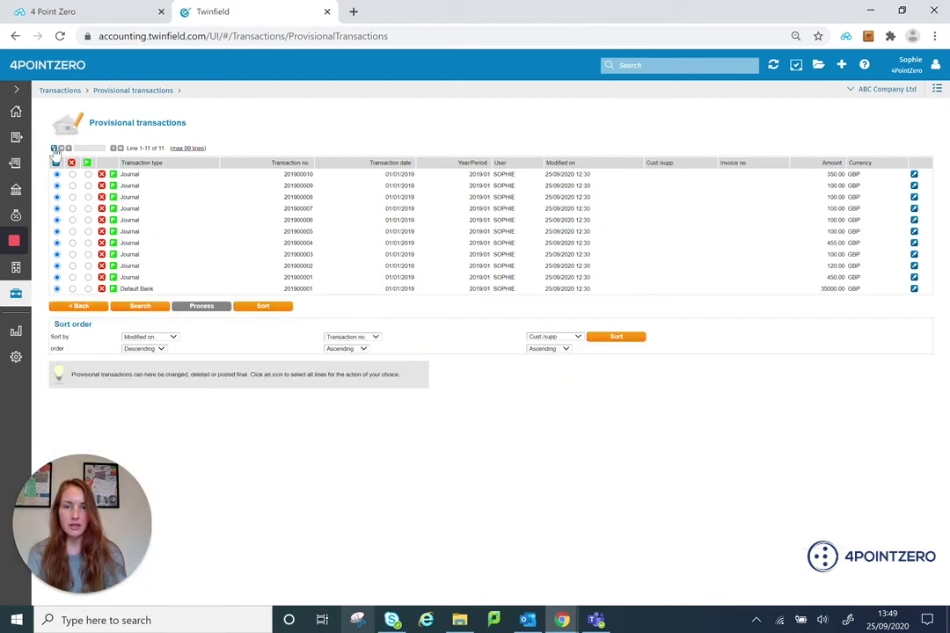
{"action": "left_click", "coordinate": [55, 150]}
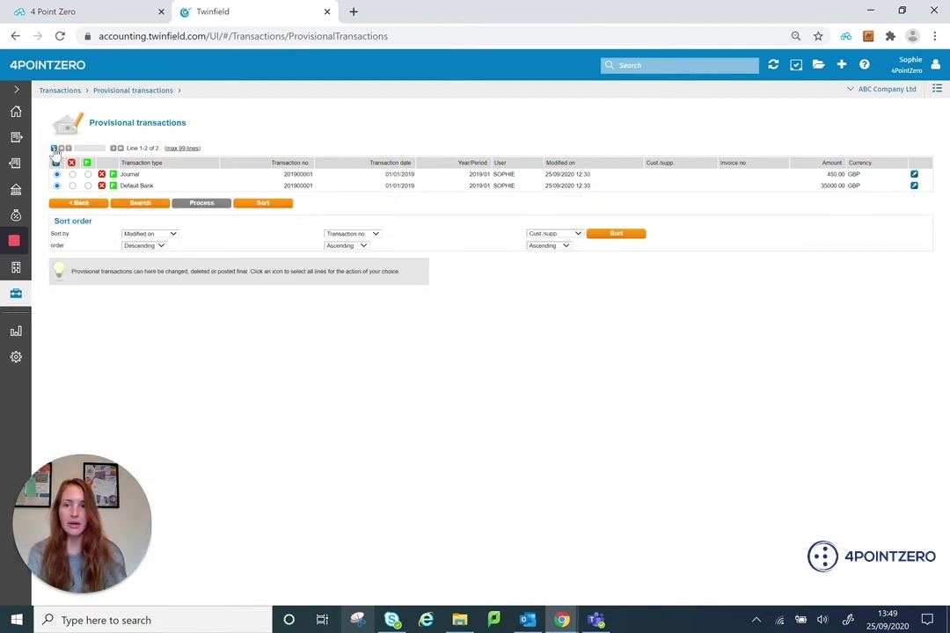
{"action": "left_click", "coordinate": [55, 150]}
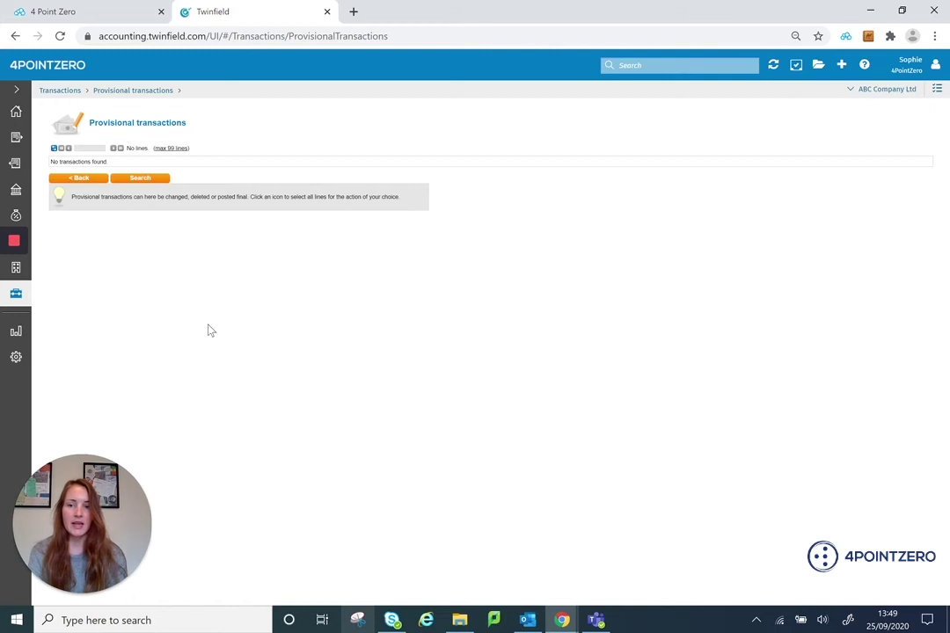
- Close the 2019 year with status Final, dated 31/05/2020, and confirm
{"action": "left_click", "coordinate": [16, 89]}
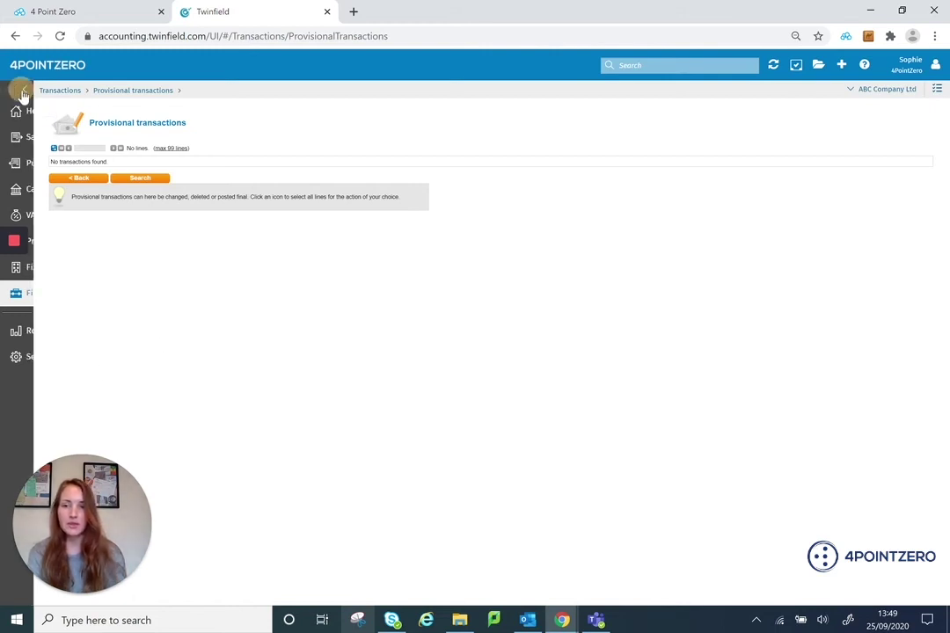
{"action": "left_click", "coordinate": [69, 295]}
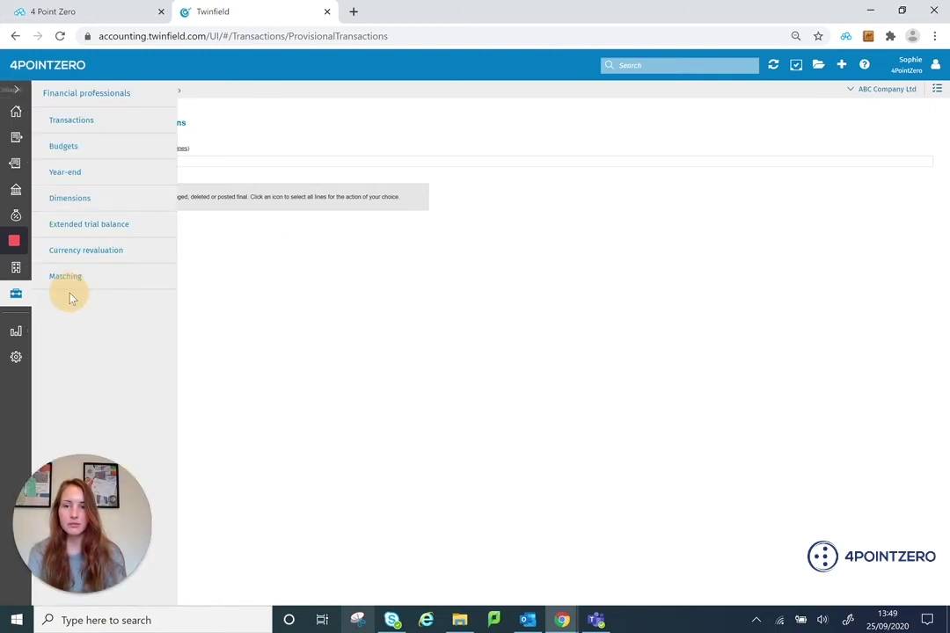
{"action": "left_click", "coordinate": [78, 172]}
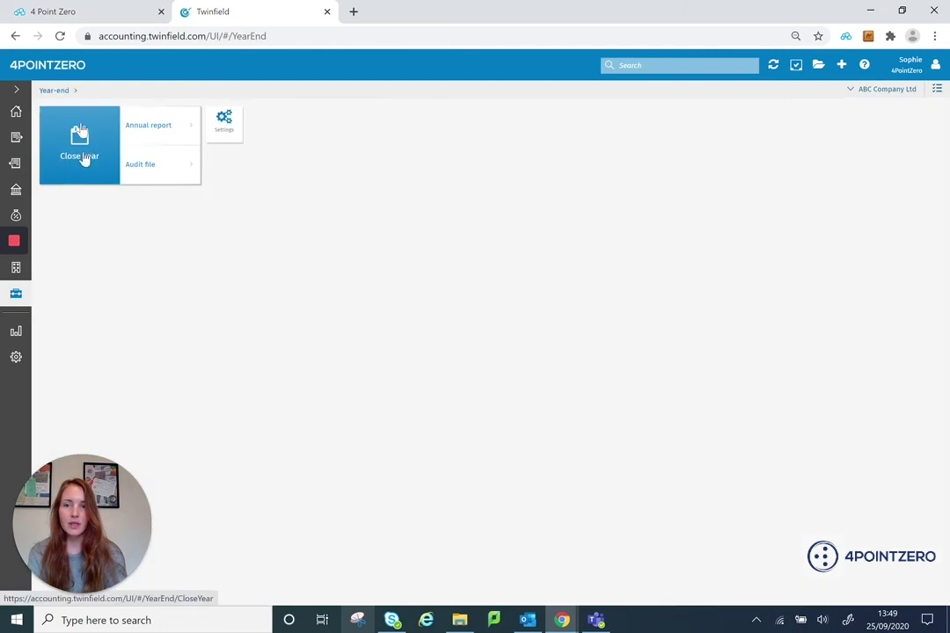
{"action": "left_click", "coordinate": [64, 168]}
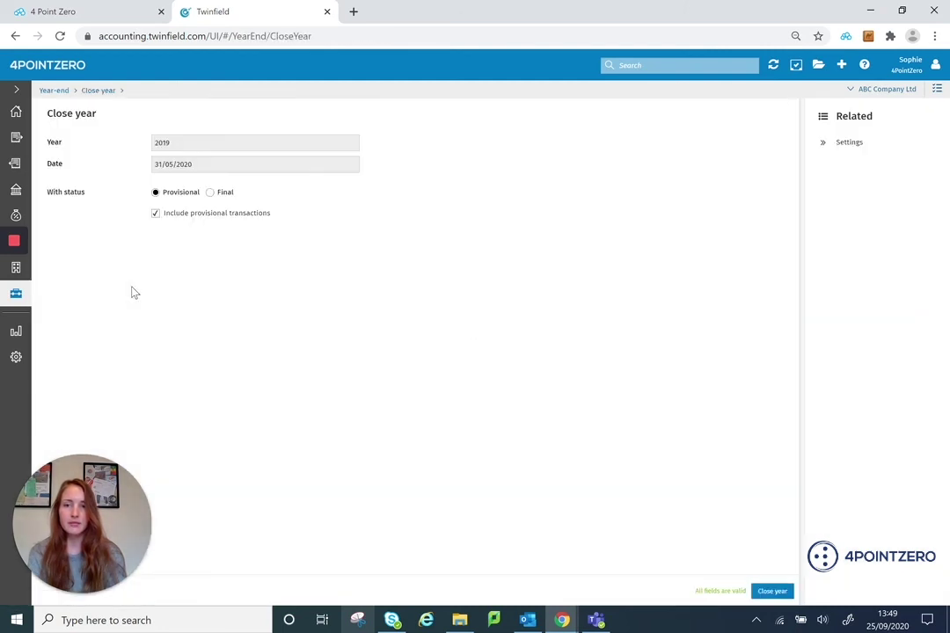
{"action": "left_click", "coordinate": [210, 193]}
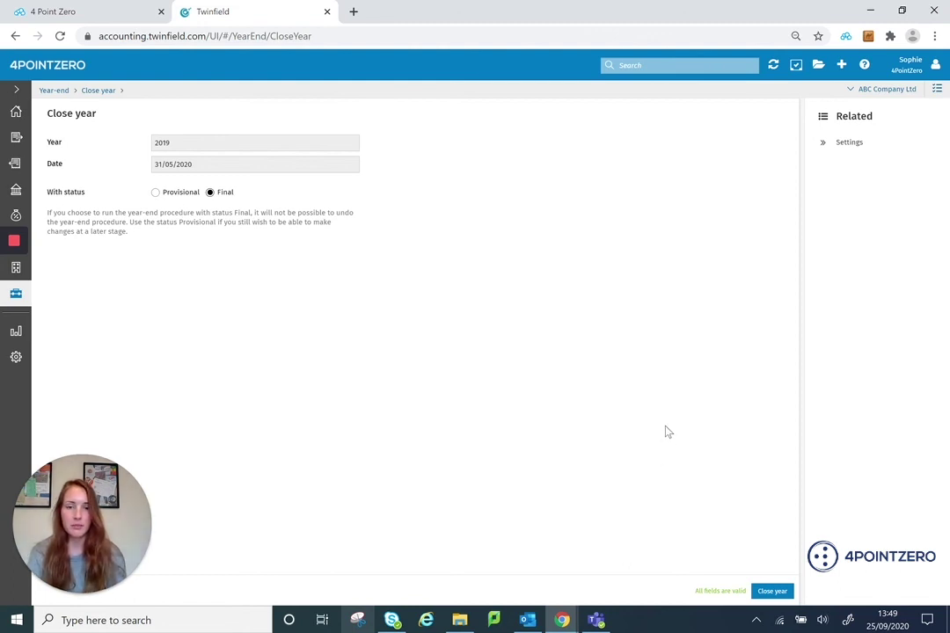
{"action": "left_click", "coordinate": [772, 594]}
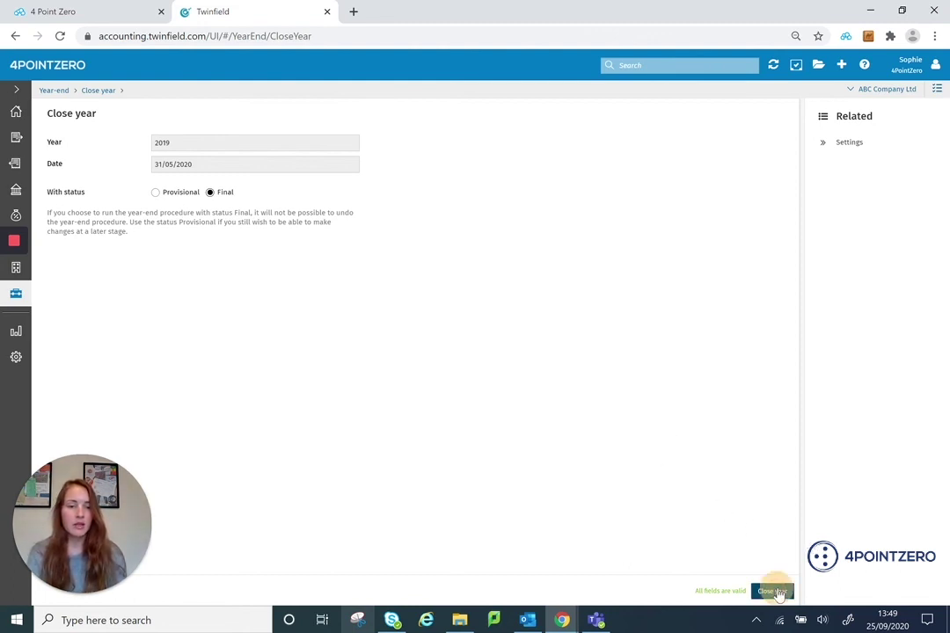
{"action": "left_click", "coordinate": [607, 187]}
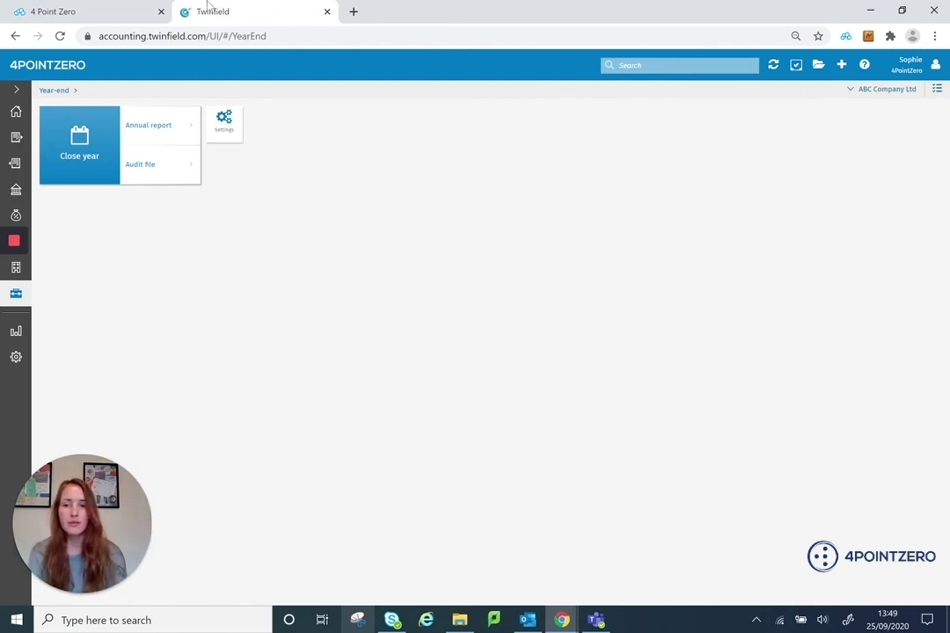
- Check Provisional transactions under Financial professionals: only 2 Journal entries dated 25/09/2020 remain
{"action": "left_click", "coordinate": [17, 92]}
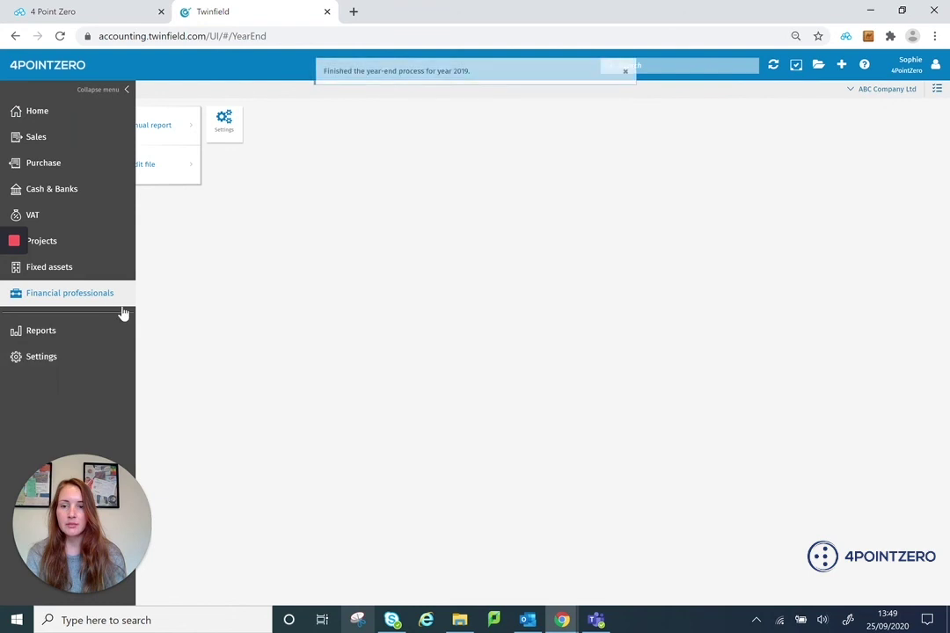
{"action": "left_click", "coordinate": [94, 301]}
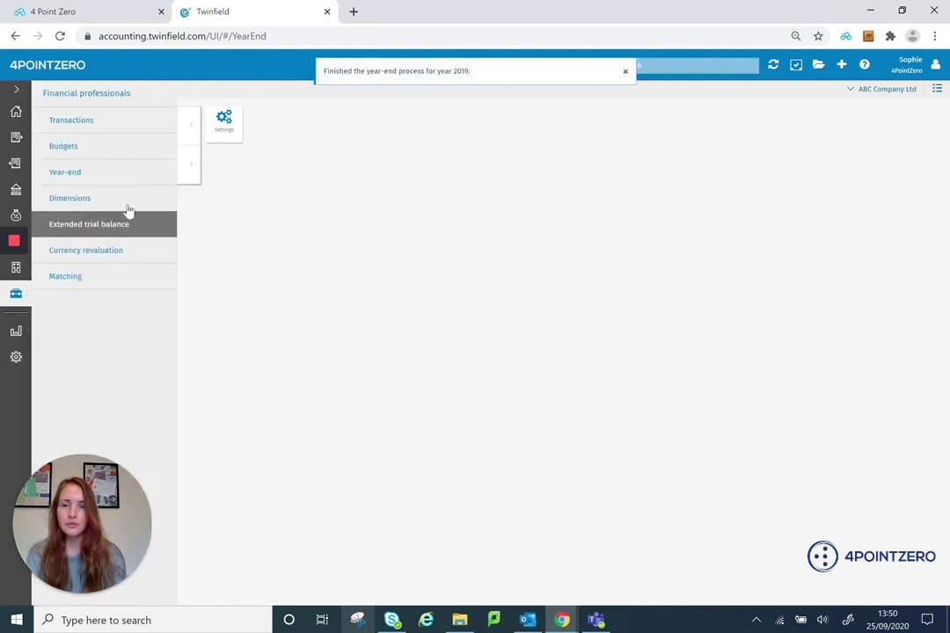
{"action": "left_click", "coordinate": [113, 121]}
{"action": "left_click", "coordinate": [261, 154]}
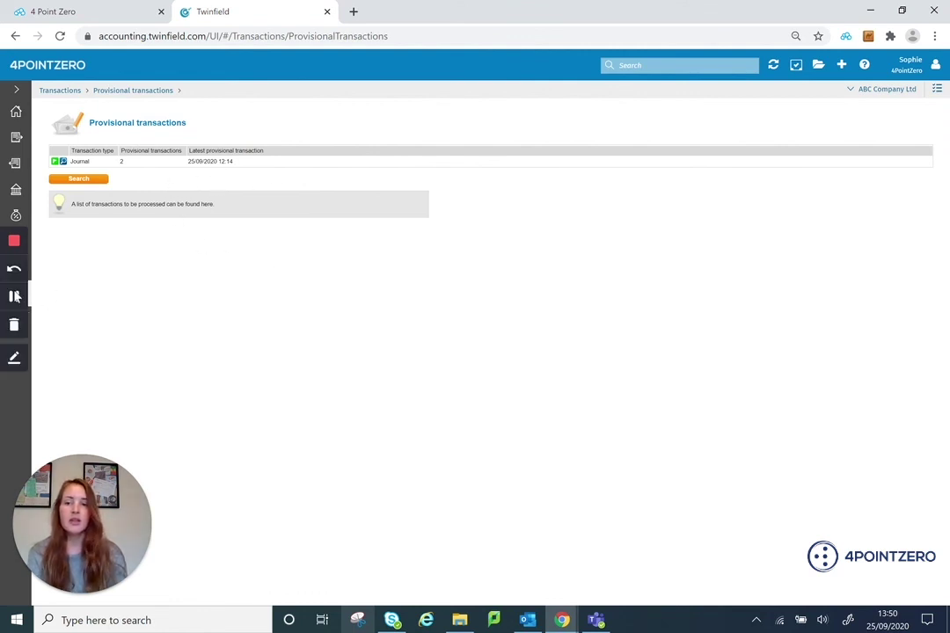
{"action": "left_click", "coordinate": [17, 97]}
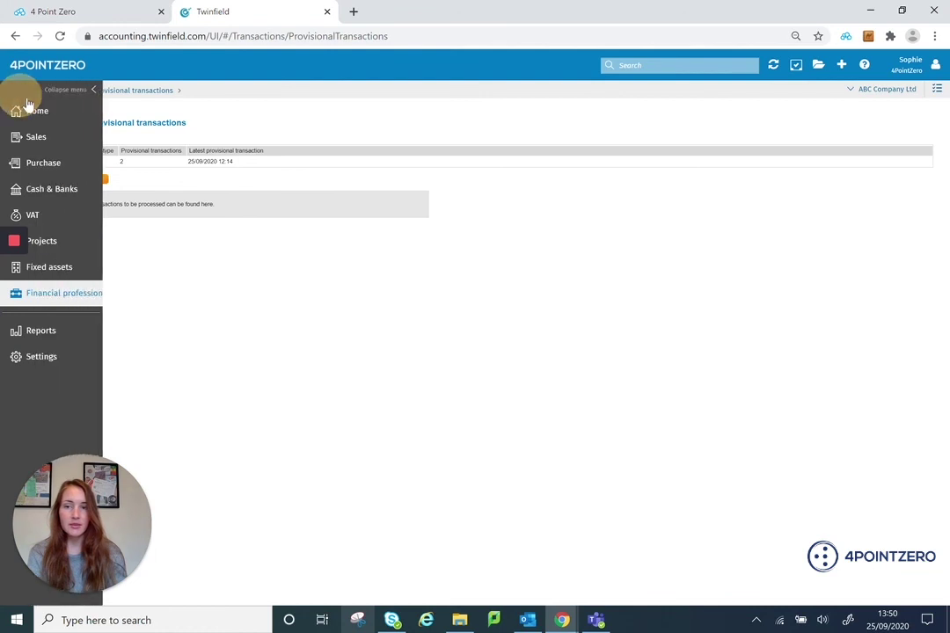
- Open the Year-end Close year form for 2020, dated 31/05/2021, flagging missing period 2021/0
{"action": "left_click", "coordinate": [75, 299]}
{"action": "left_click", "coordinate": [93, 174]}
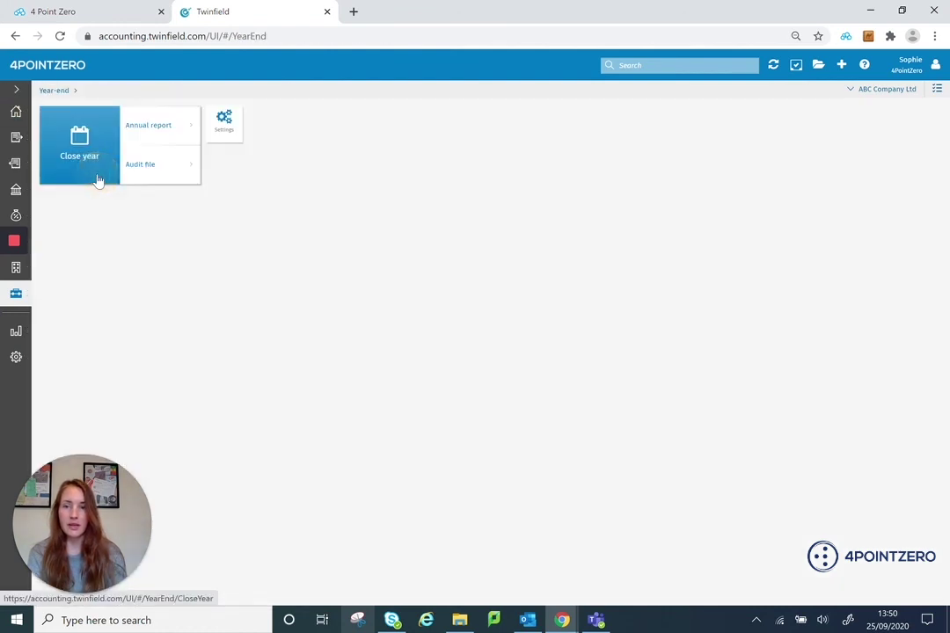
{"action": "left_click", "coordinate": [95, 153]}
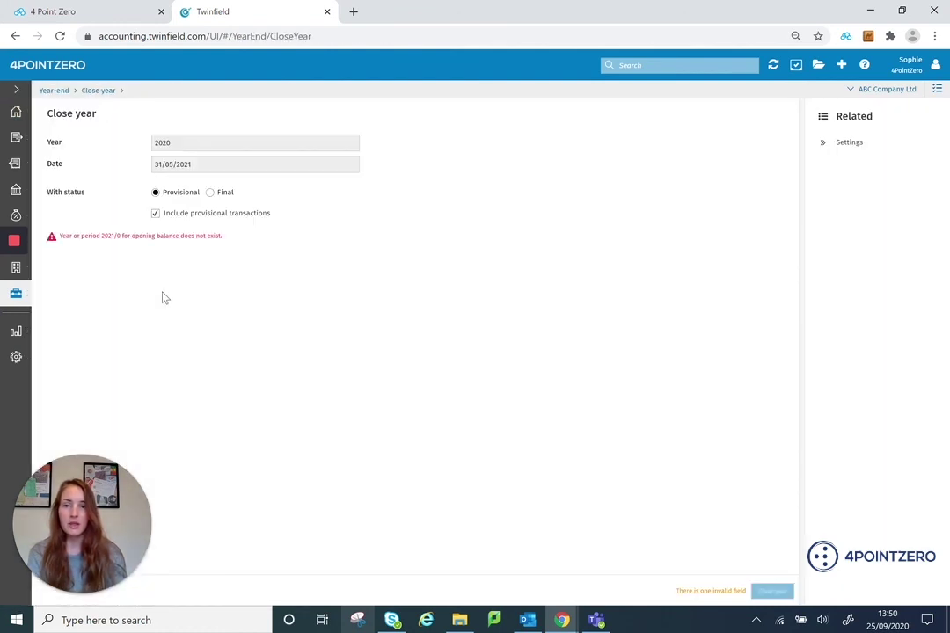